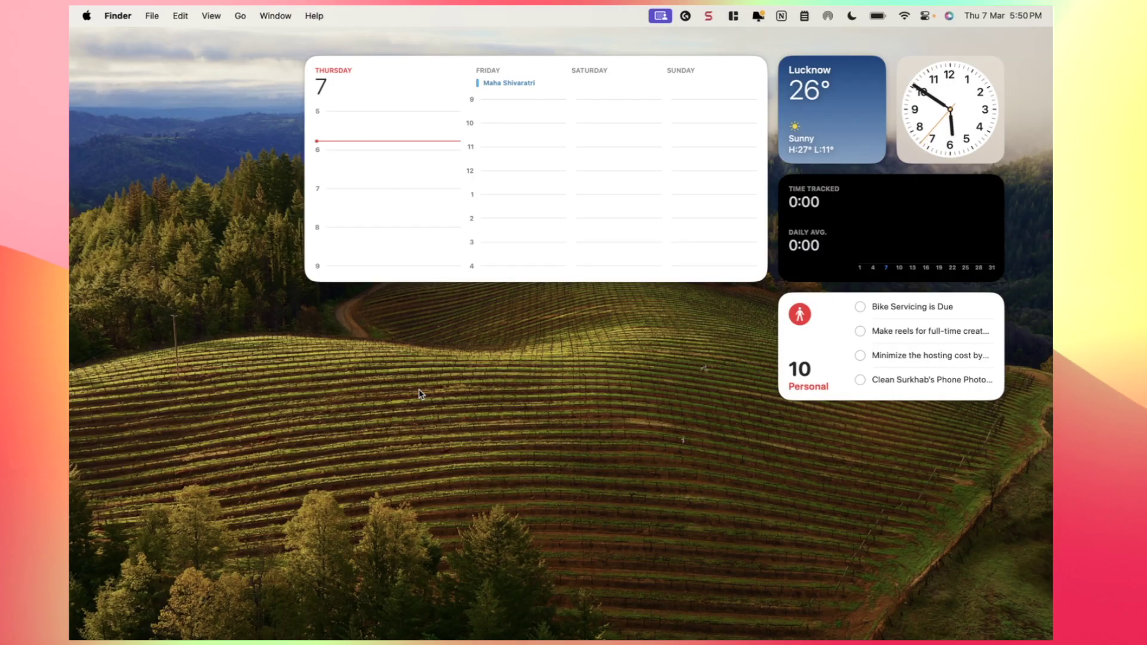
Launch Messages from Launchpad and open Messages > Settings to the iMessage tab
key("F4")
left_click(320, 189)
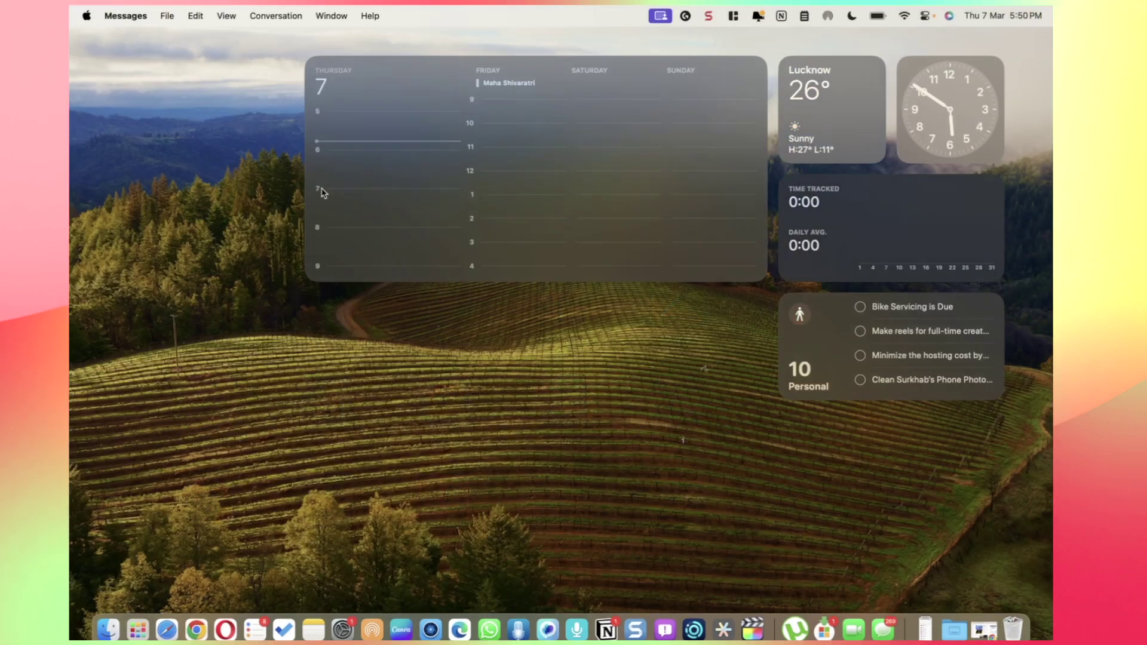
left_click(128, 18)
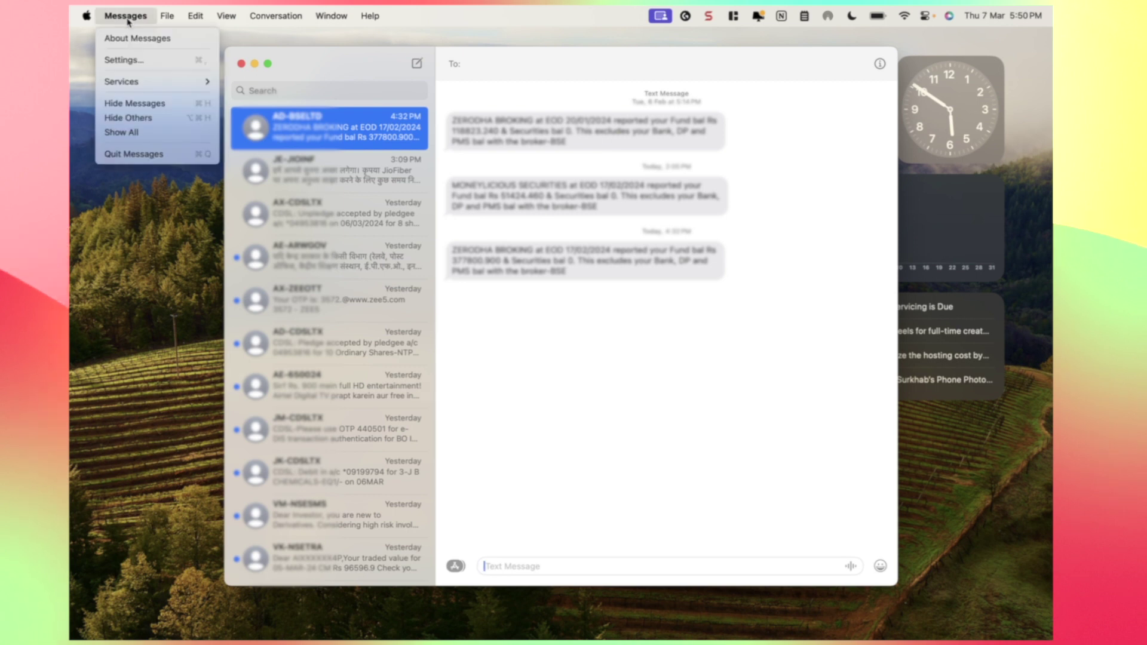
left_click(123, 61)
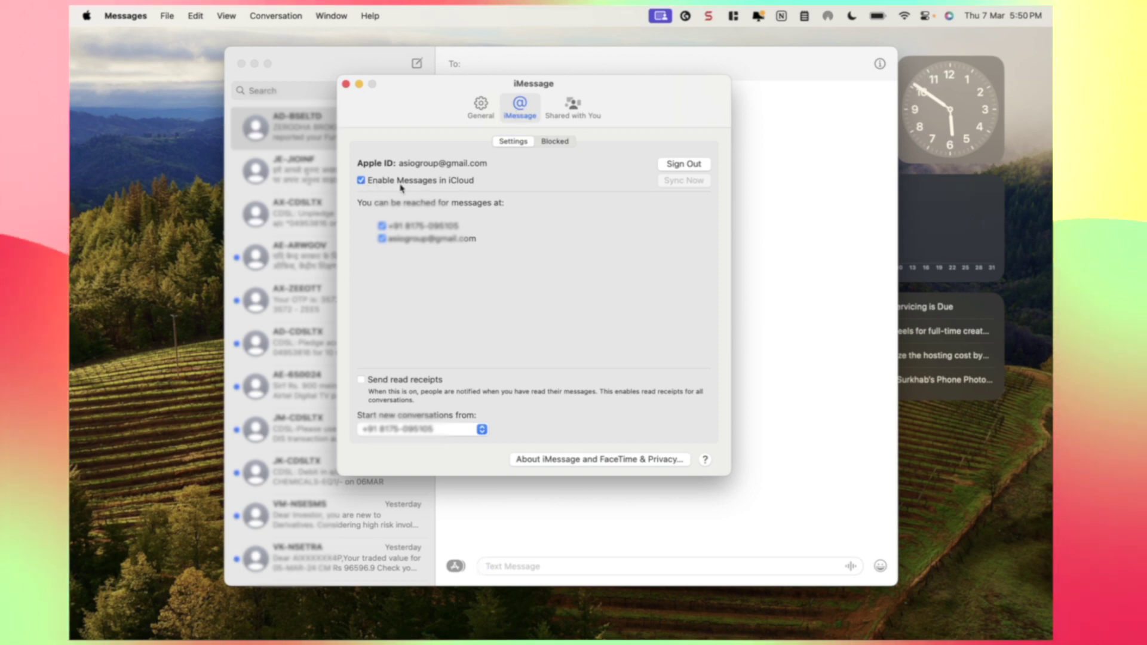
left_click(360, 180)
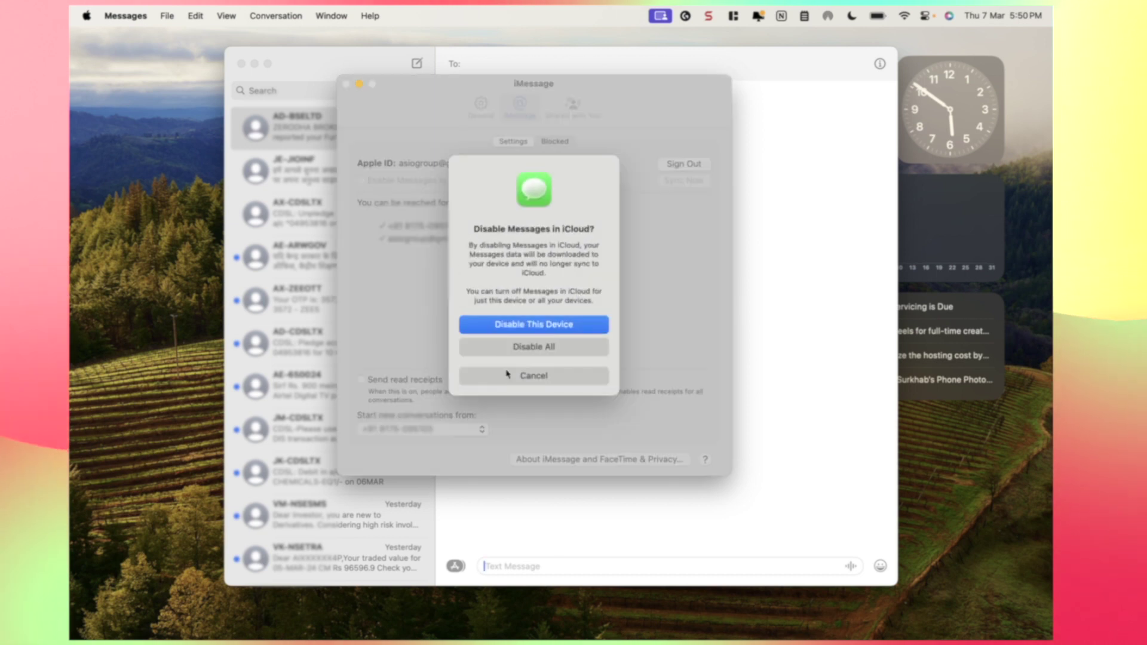
left_click(520, 375)
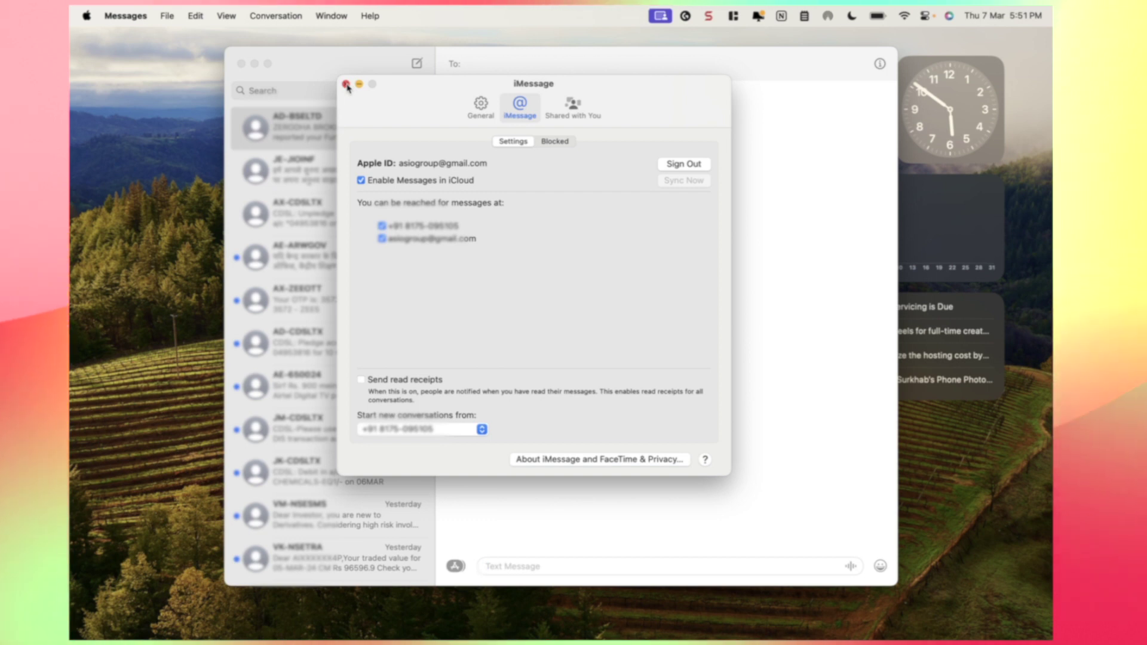
Close the iMessage settings window, leaving Messages in iCloud enabled
left_click(346, 84)
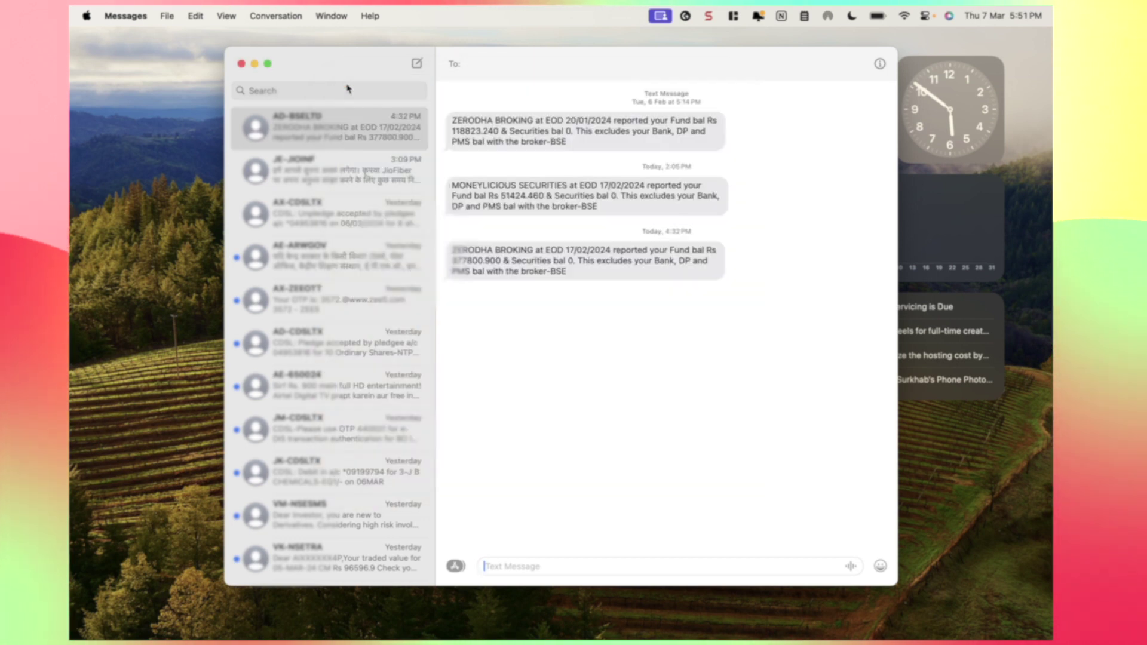